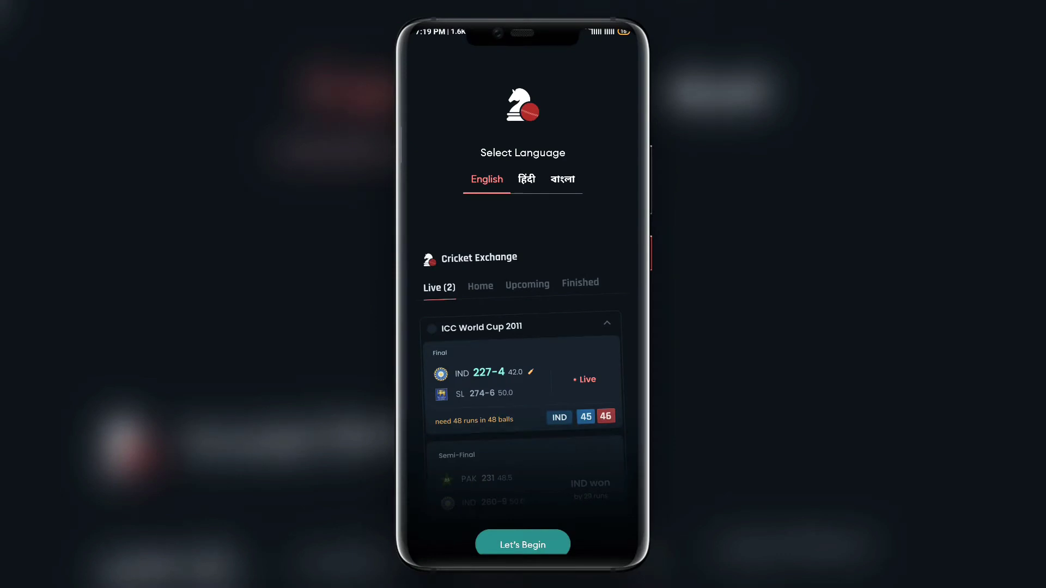
Preview the app in Bengali (বাংলা), then choose English as the app language
click(562, 179)
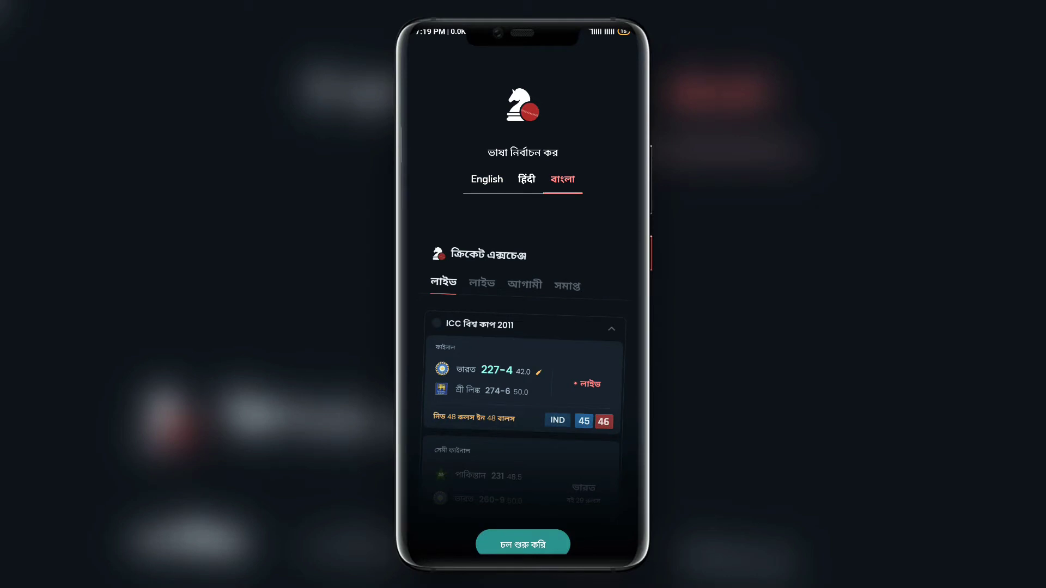
click(487, 179)
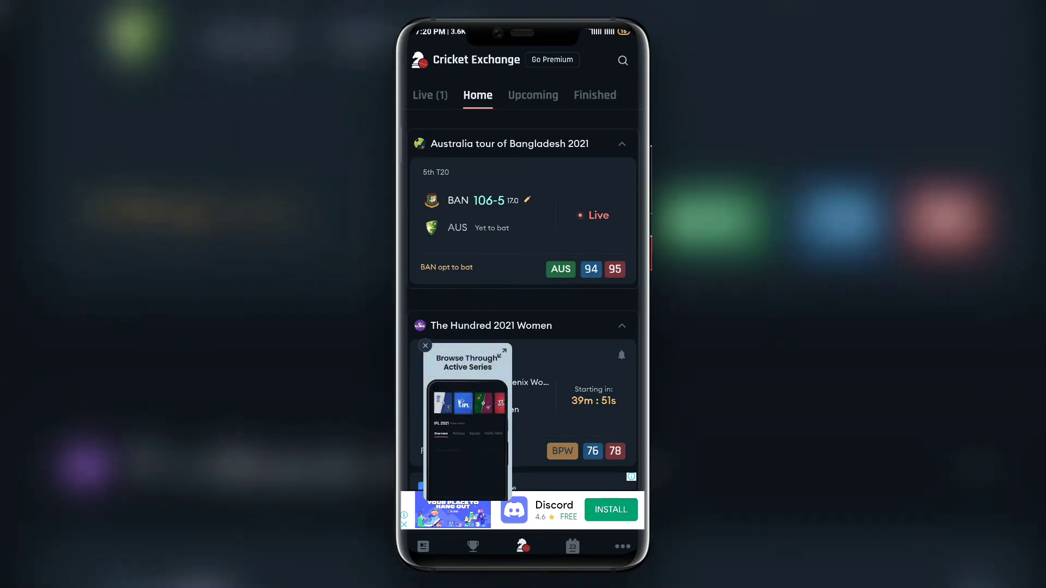
scroll(523, 286, down, 3)
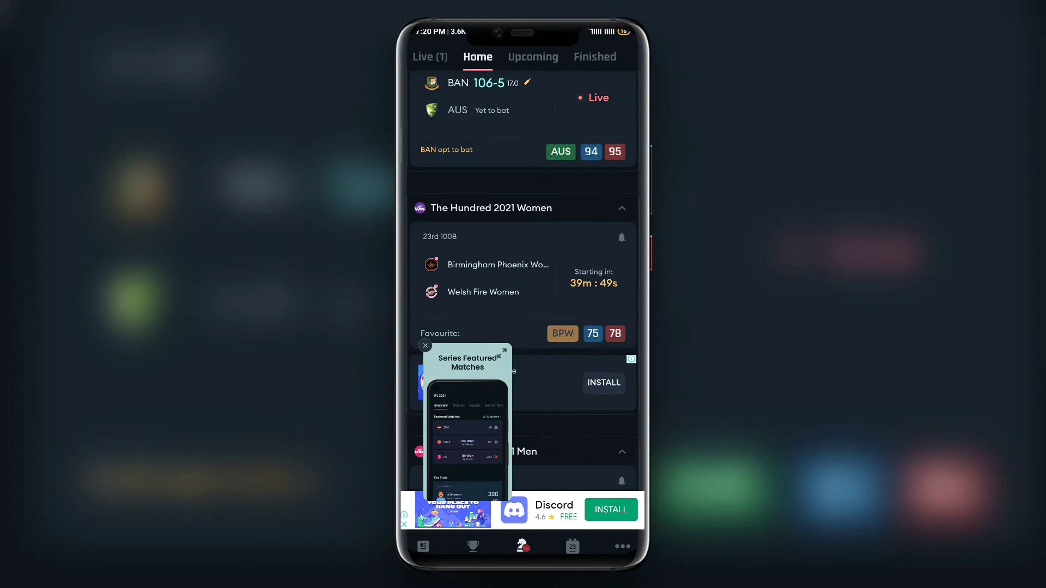
scroll(523, 286, up, 3)
Open the live Bangladesh vs Australia T20 match card
click(506, 213)
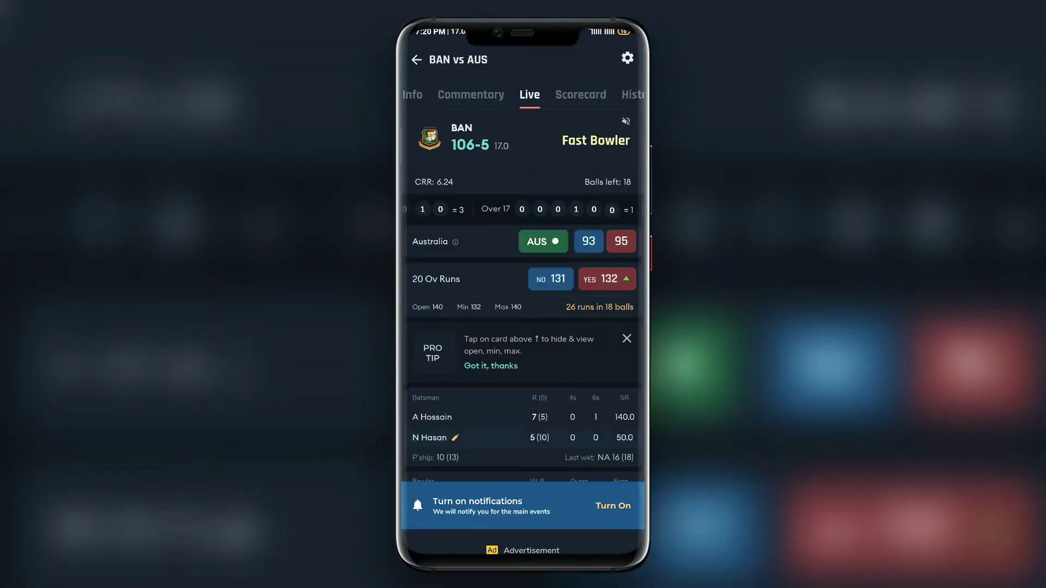
scroll(523, 327, down, 3)
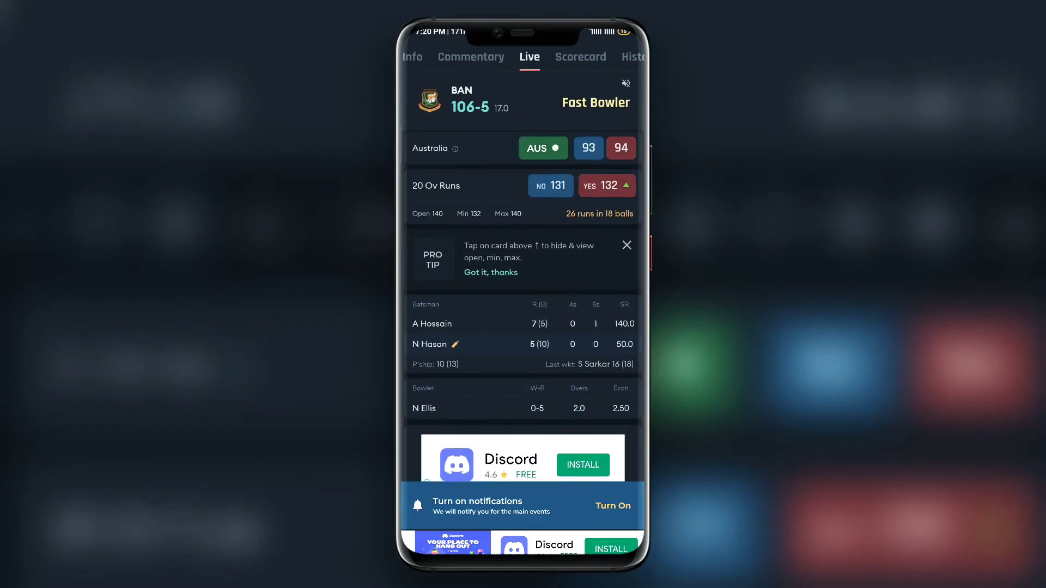
scroll(523, 326, up, 3)
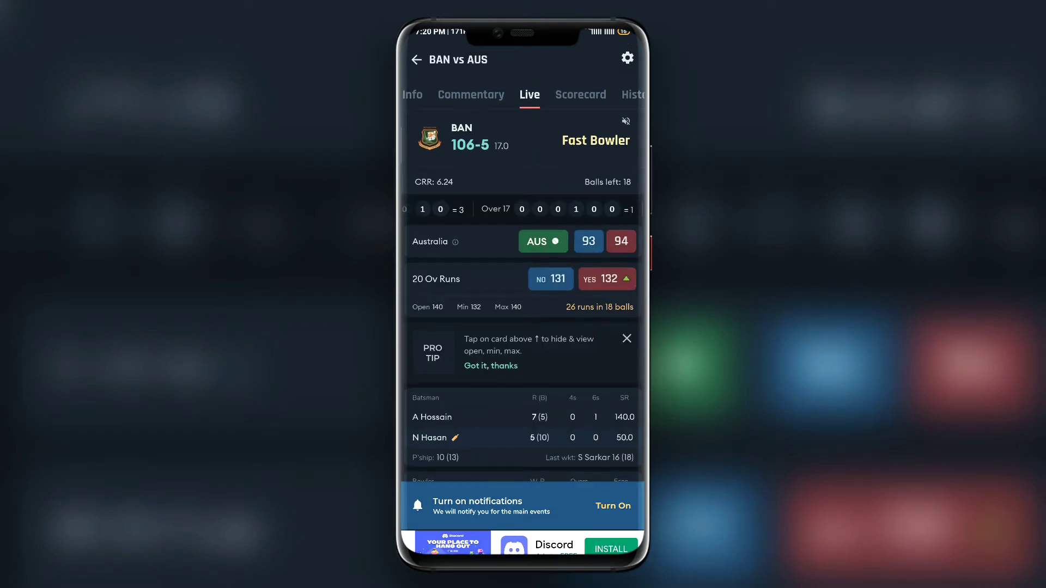
scroll(524, 327, down, 2)
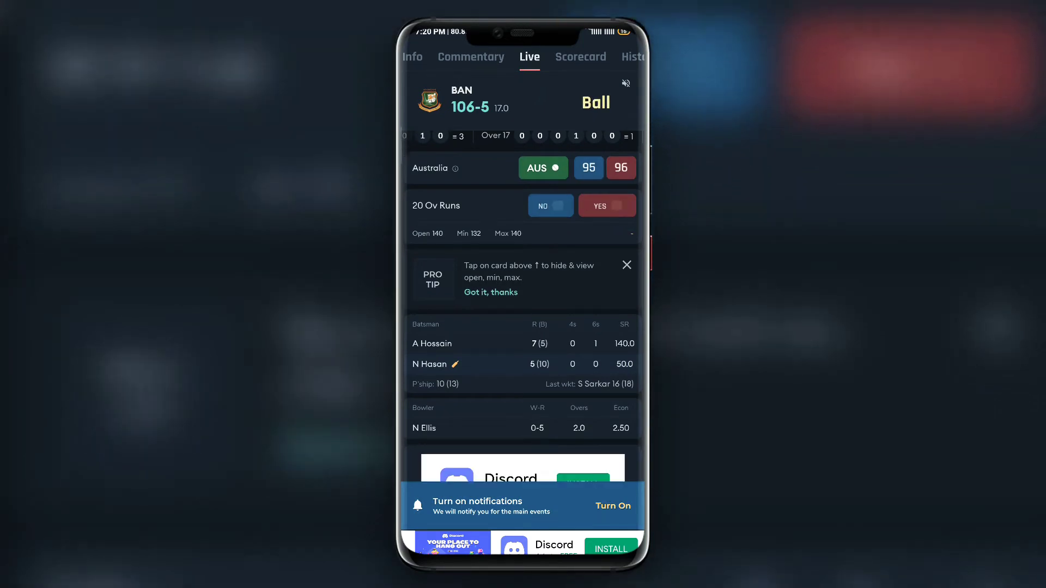
scroll(524, 327, down, 1)
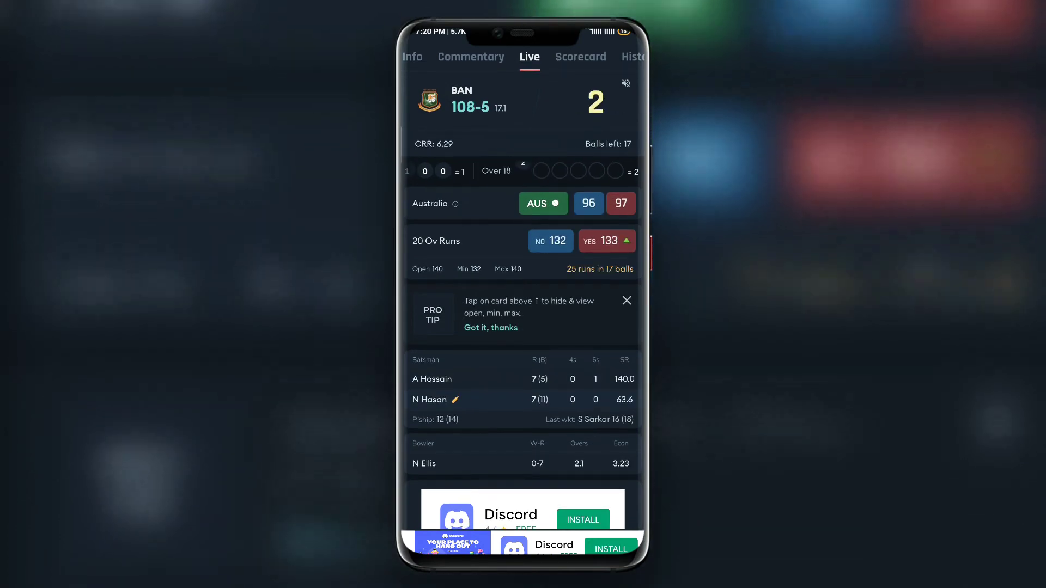
scroll(523, 327, up, 1)
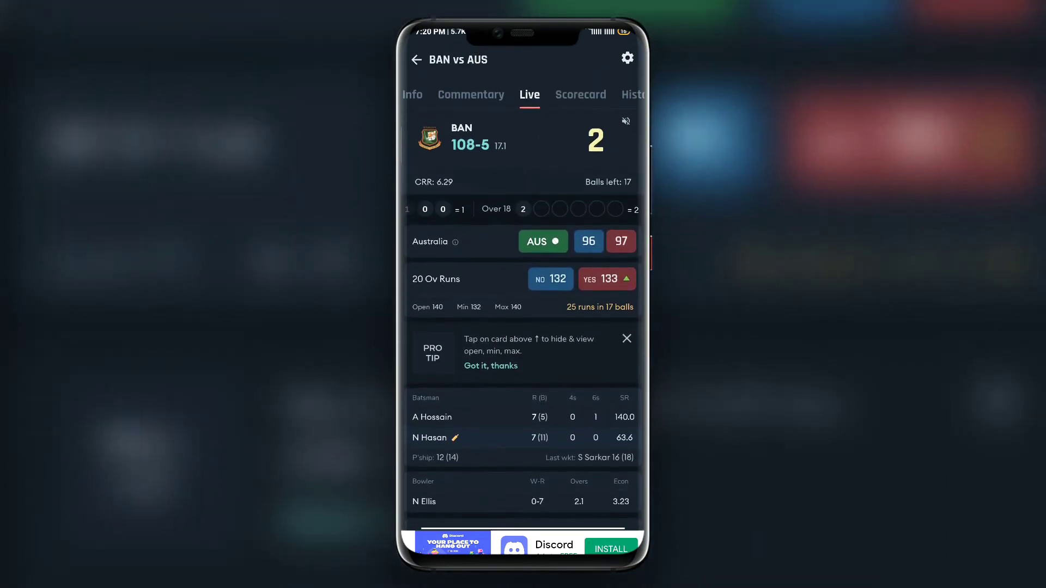
scroll(523, 327, down, 3)
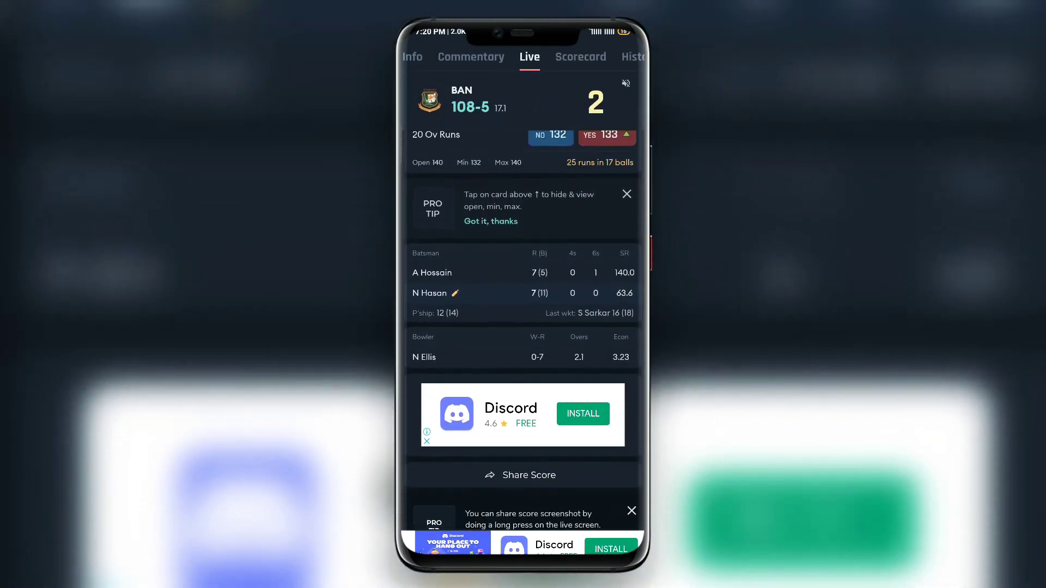
scroll(523, 327, down, 2)
scroll(523, 326, down, 3)
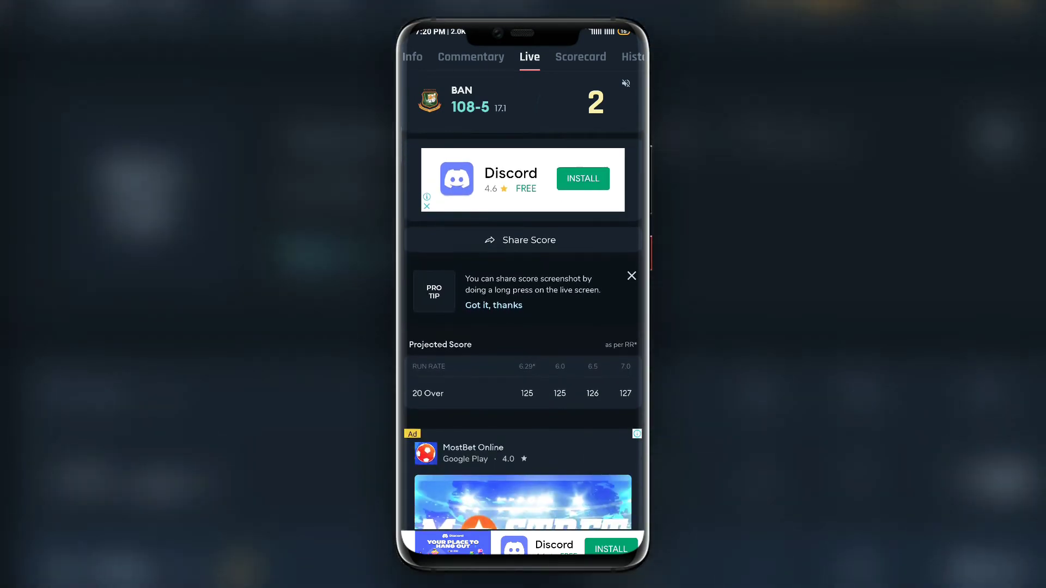
scroll(523, 327, up, 3)
scroll(524, 326, up, 3)
scroll(523, 327, up, 2)
scroll(523, 327, up, 1)
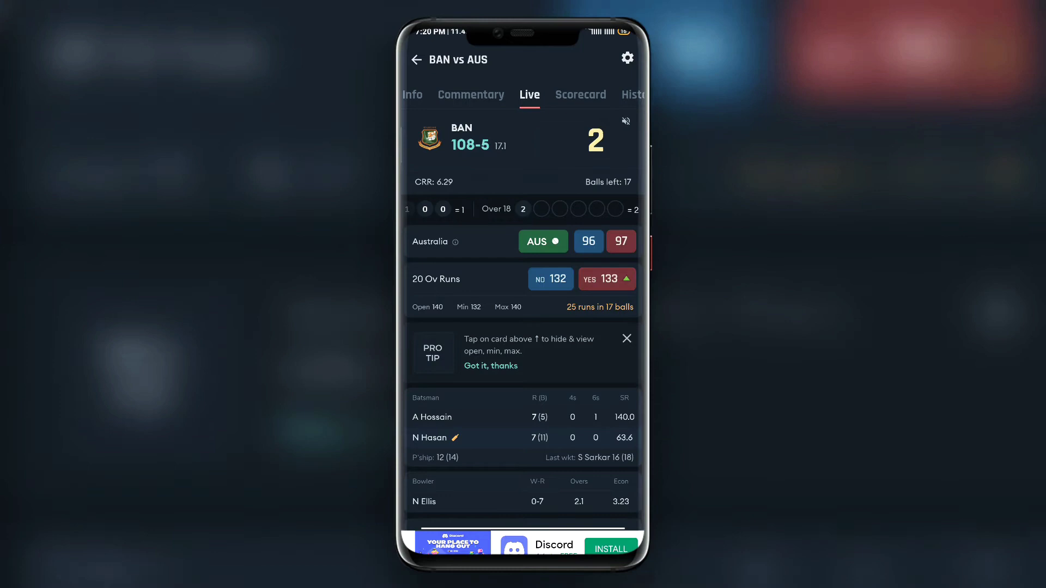
scroll(522, 327, down, 3)
scroll(523, 326, up, 3)
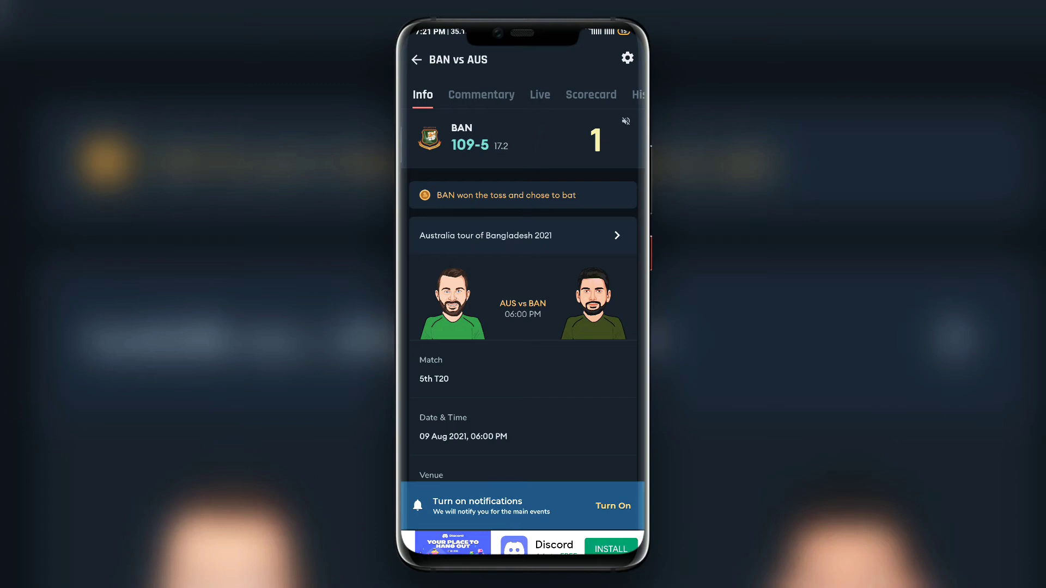
scroll(523, 294, down, 1)
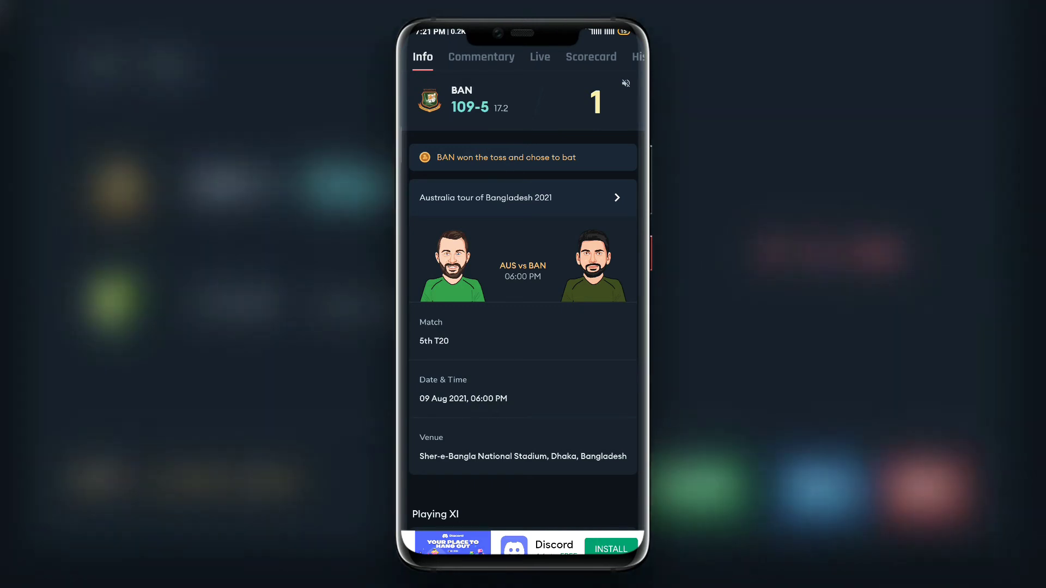
Leave the BAN vs AUS Info page and go back to the home list
key(Escape)
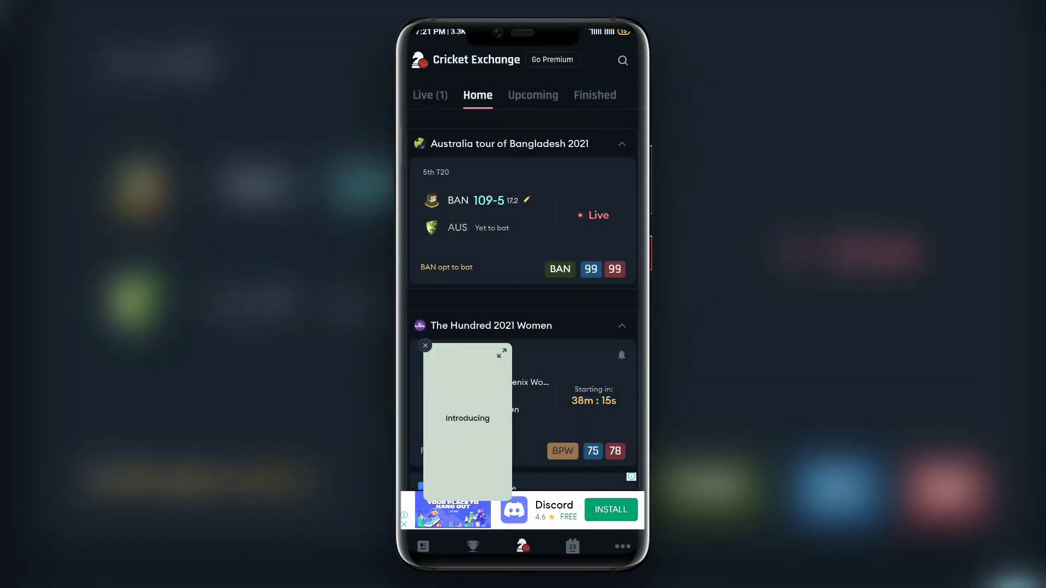
drag(442, 245, 604, 246)
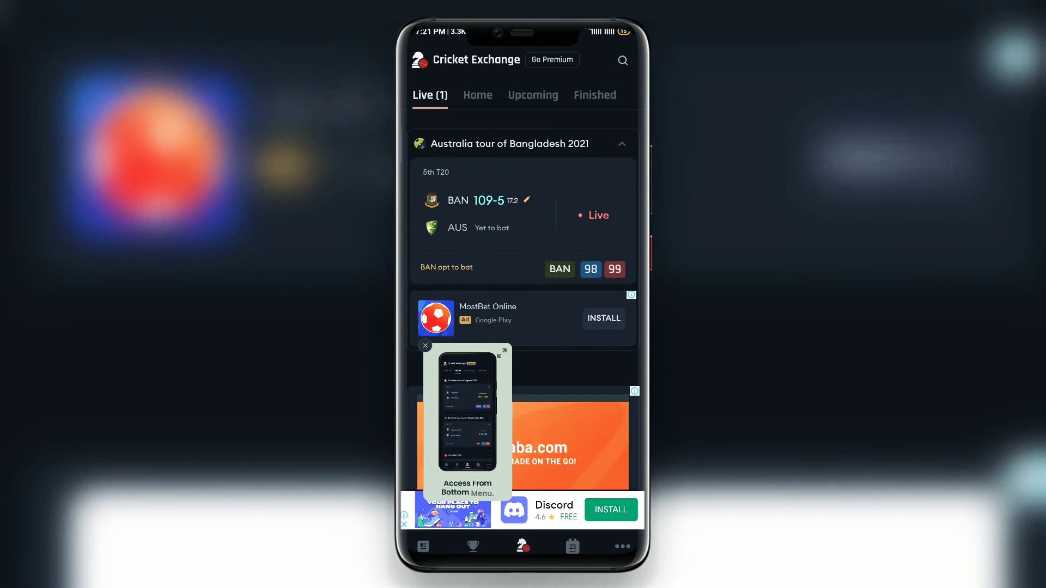
scroll(523, 246, up, 4)
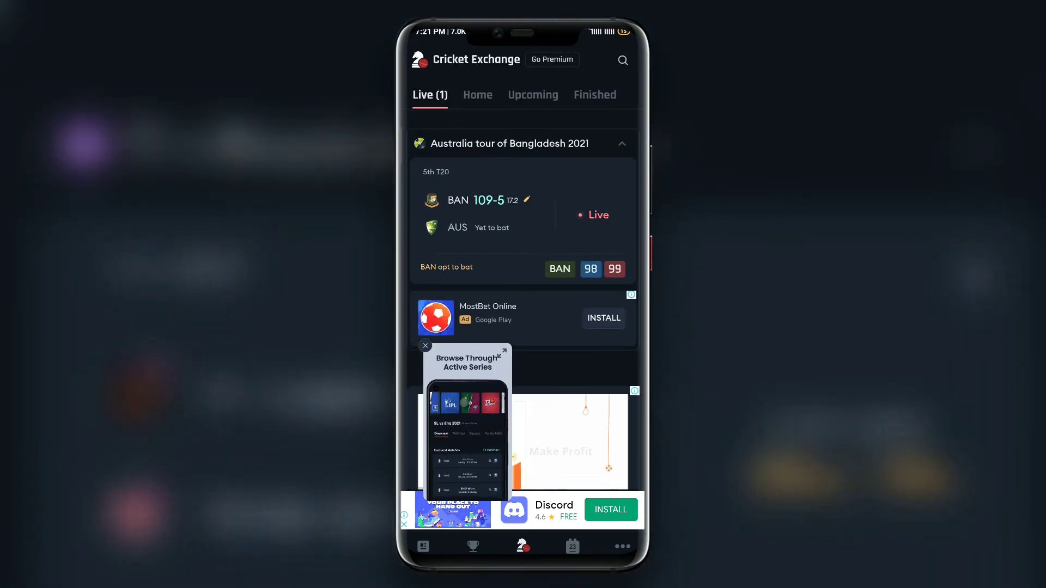
Collapse and re-expand The Hundred 2021 Men, then open the Jay Shah Olympics headline
click(478, 94)
scroll(523, 285, down, 3)
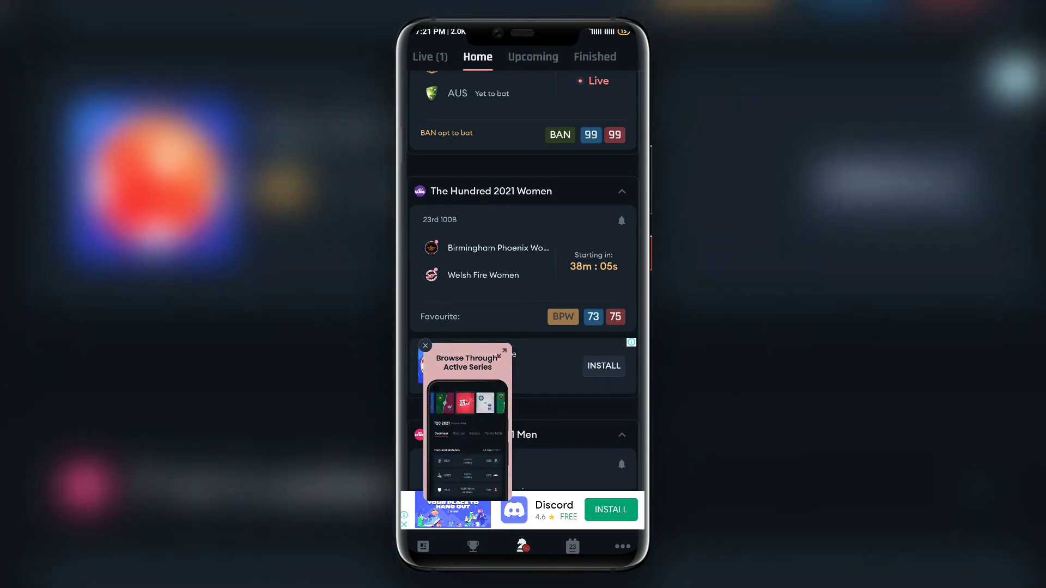
scroll(523, 287, down, 3)
scroll(522, 286, down, 3)
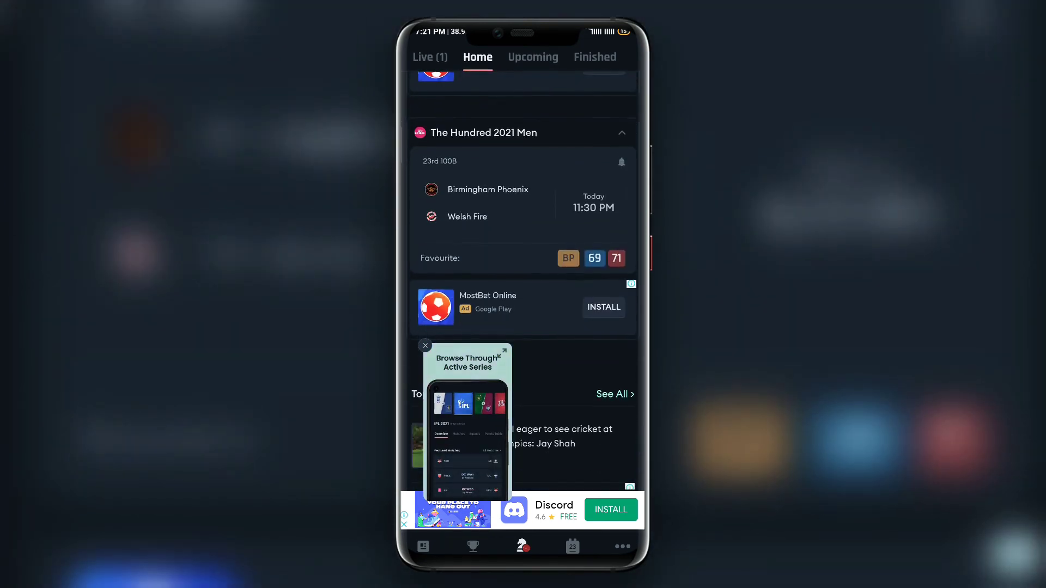
scroll(523, 286, down, 3)
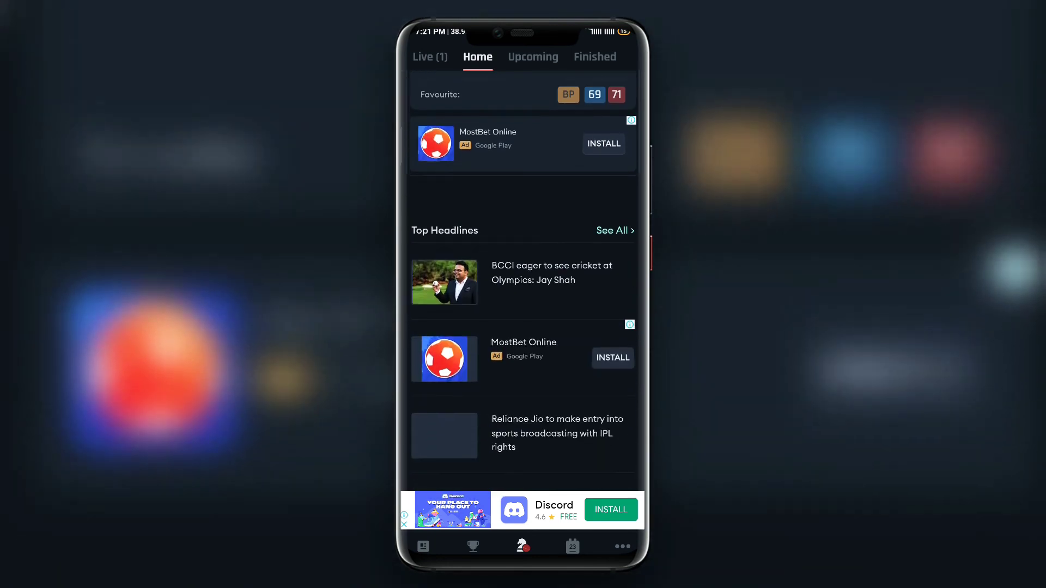
scroll(523, 286, up, 4)
scroll(524, 286, up, 2)
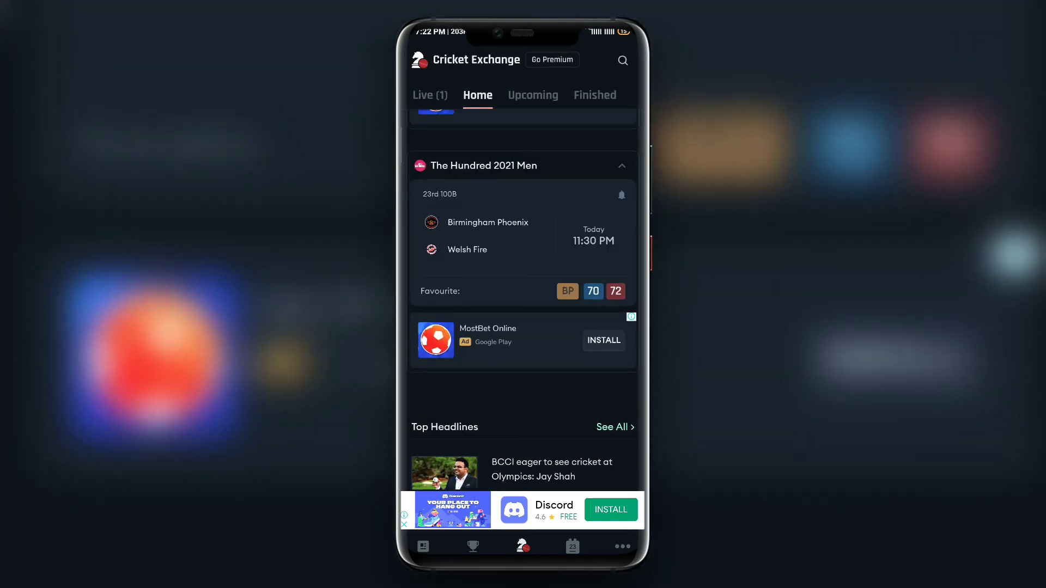
scroll(523, 286, up, 2)
scroll(523, 286, up, 2)
click(621, 309)
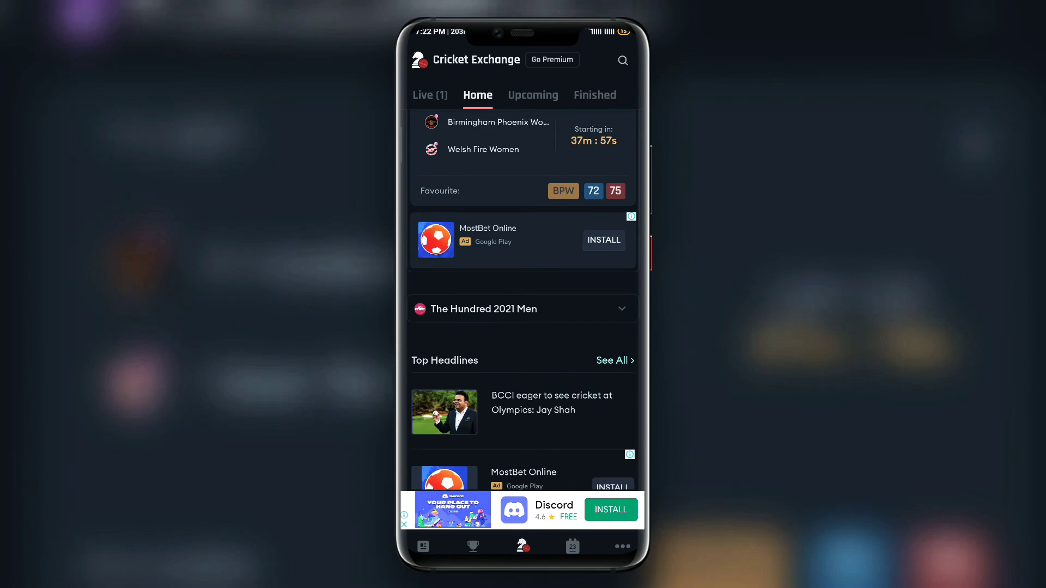
scroll(523, 286, up, 2)
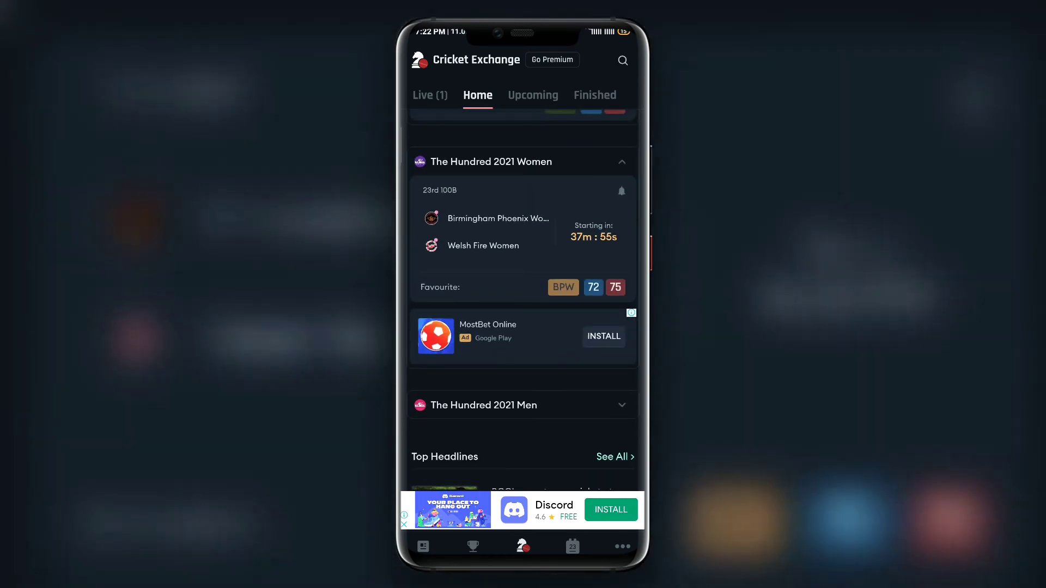
click(523, 405)
scroll(522, 286, down, 3)
scroll(523, 286, down, 2)
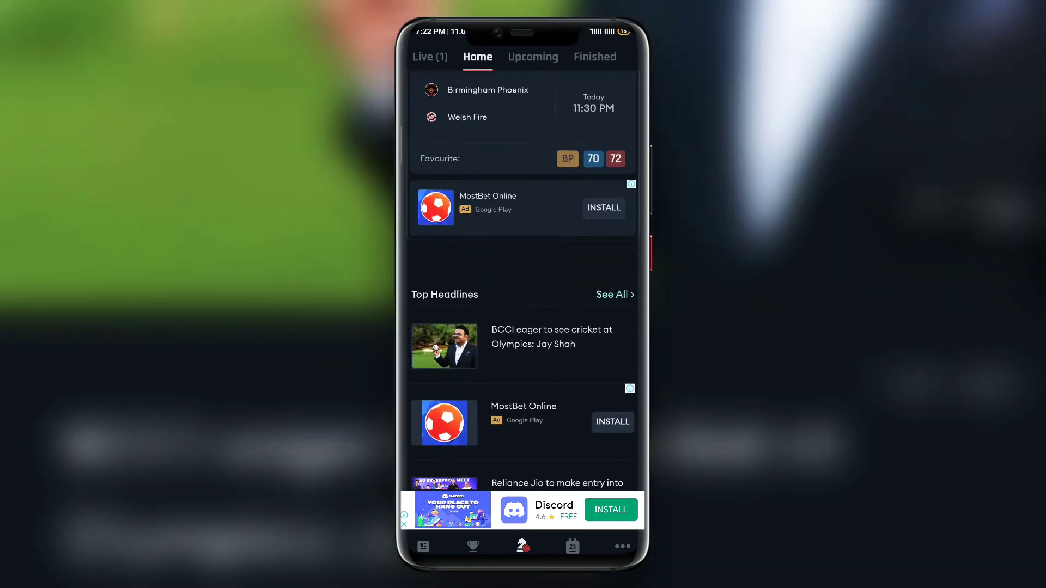
click(524, 344)
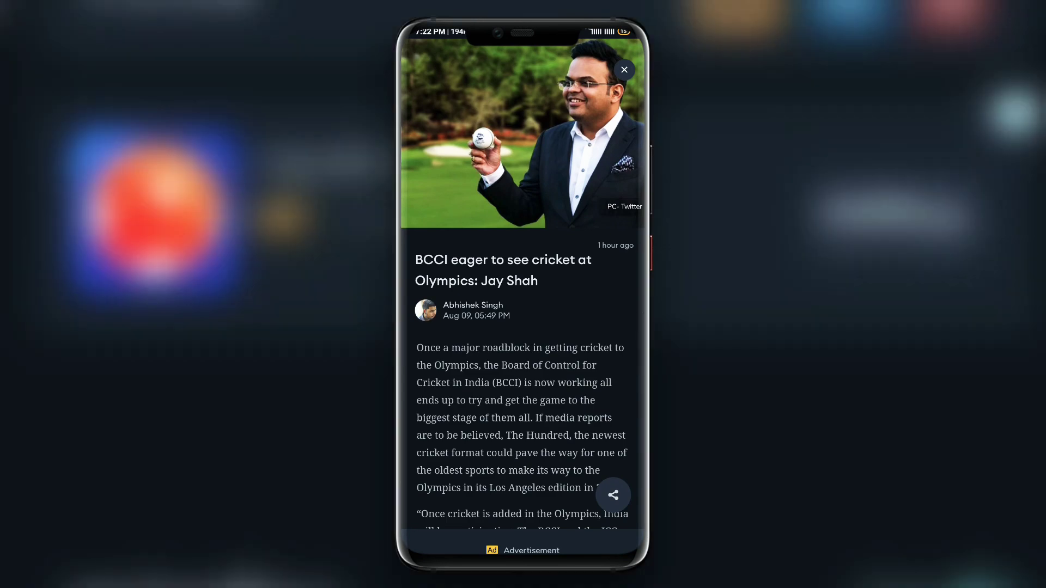
Close the BCCI article, glance at Latest News, then go back to the Home match list
click(625, 70)
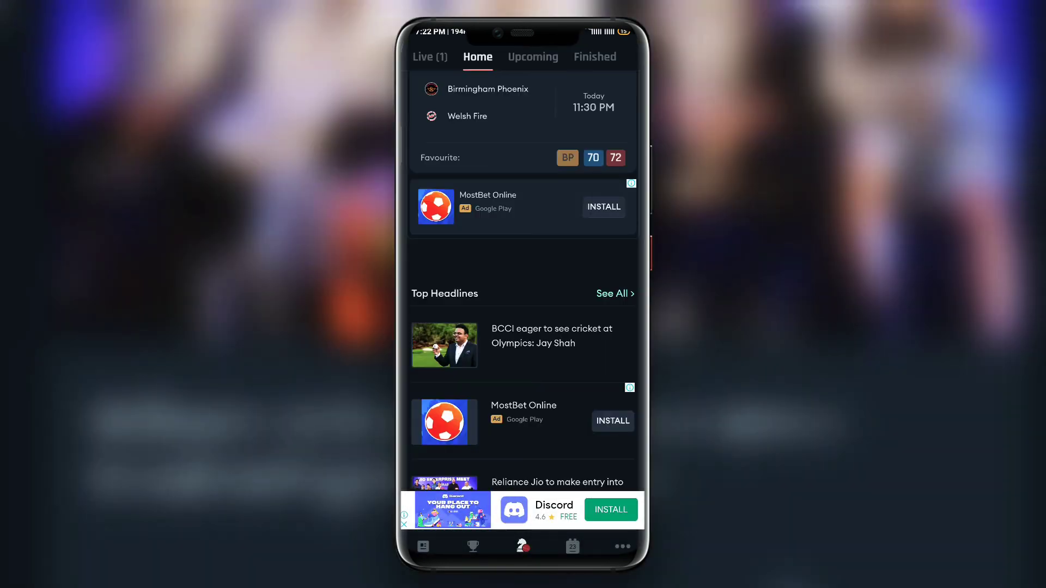
click(422, 547)
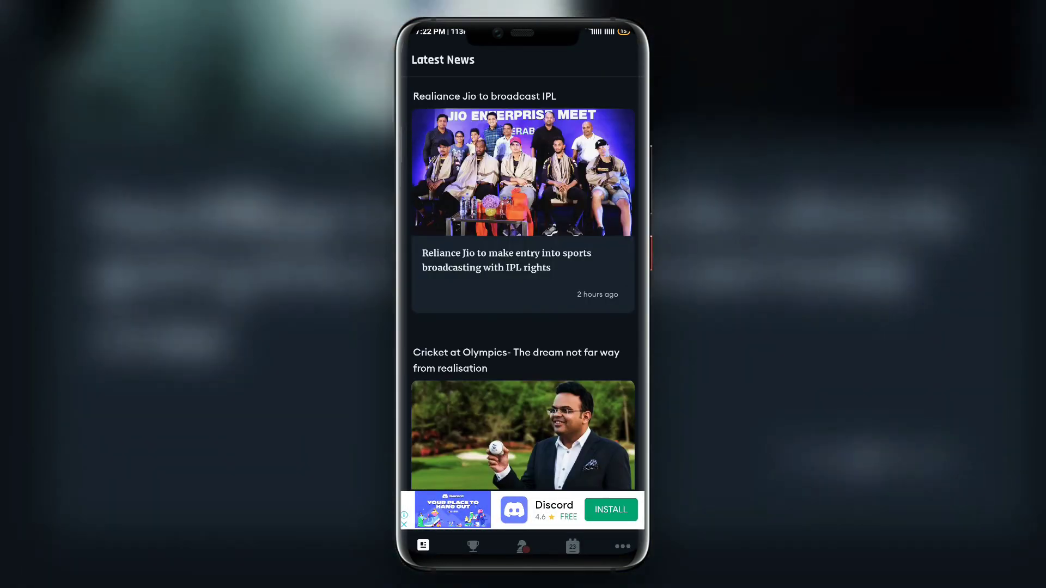
scroll(522, 327, down, 3)
scroll(523, 328, down, 3)
scroll(523, 327, down, 2)
scroll(523, 327, down, 3)
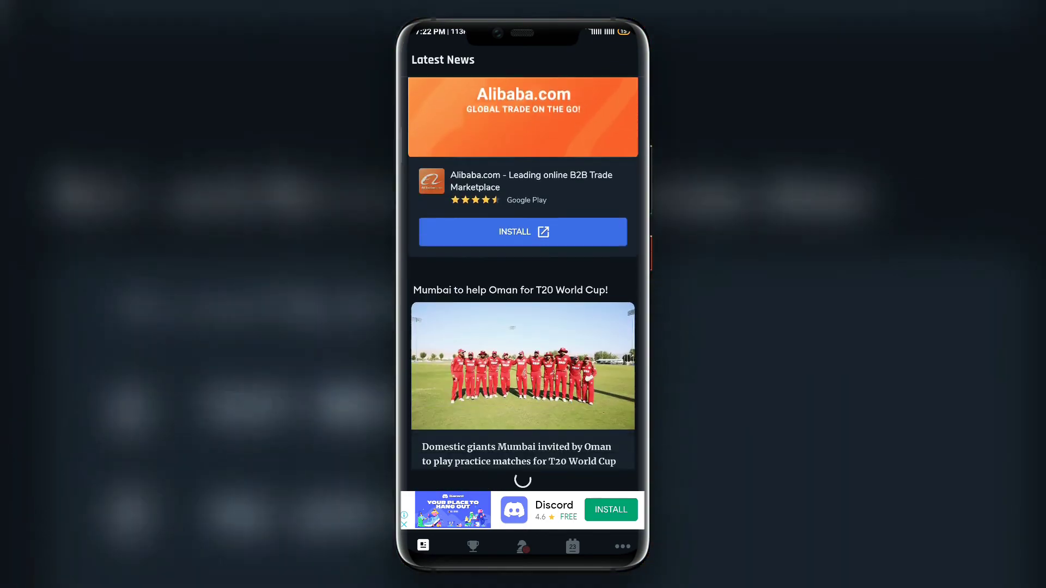
scroll(523, 327, down, 2)
scroll(523, 327, down, 3)
scroll(523, 327, down, 1)
scroll(523, 327, up, 1)
click(523, 546)
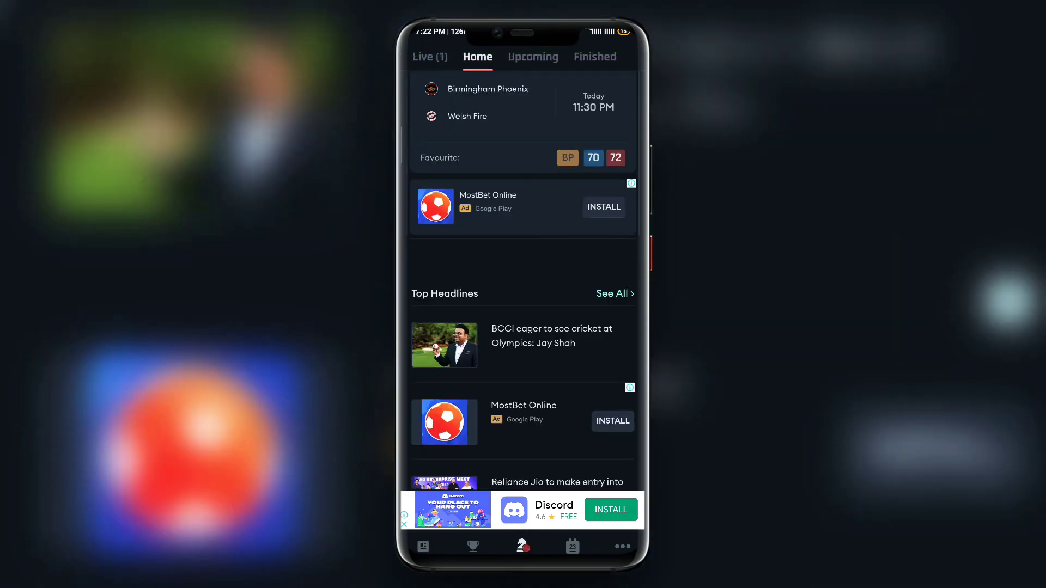
scroll(523, 327, down, 2)
scroll(524, 327, up, 3)
scroll(523, 327, up, 3)
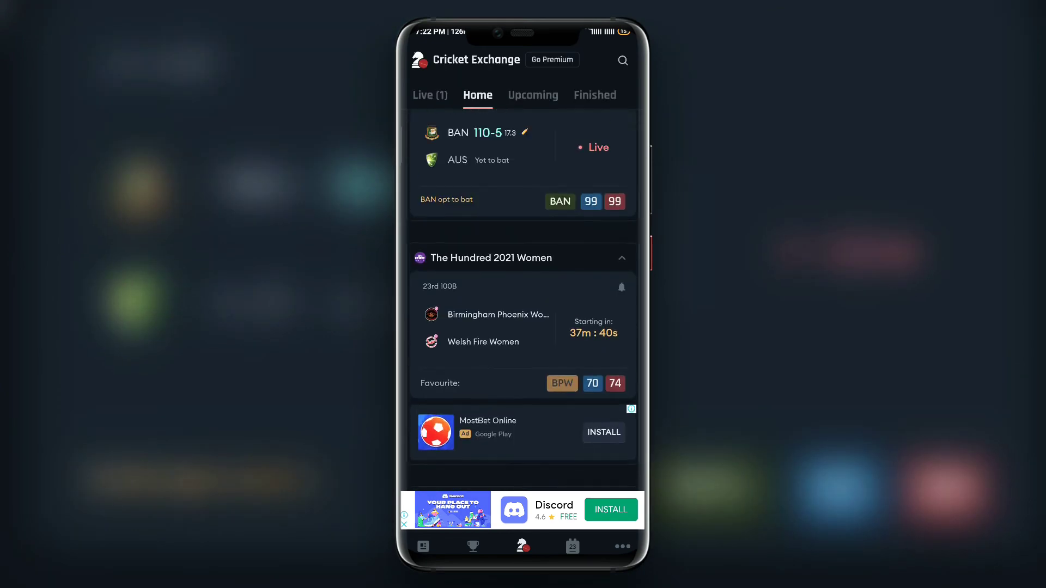
scroll(523, 328, up, 1)
click(430, 94)
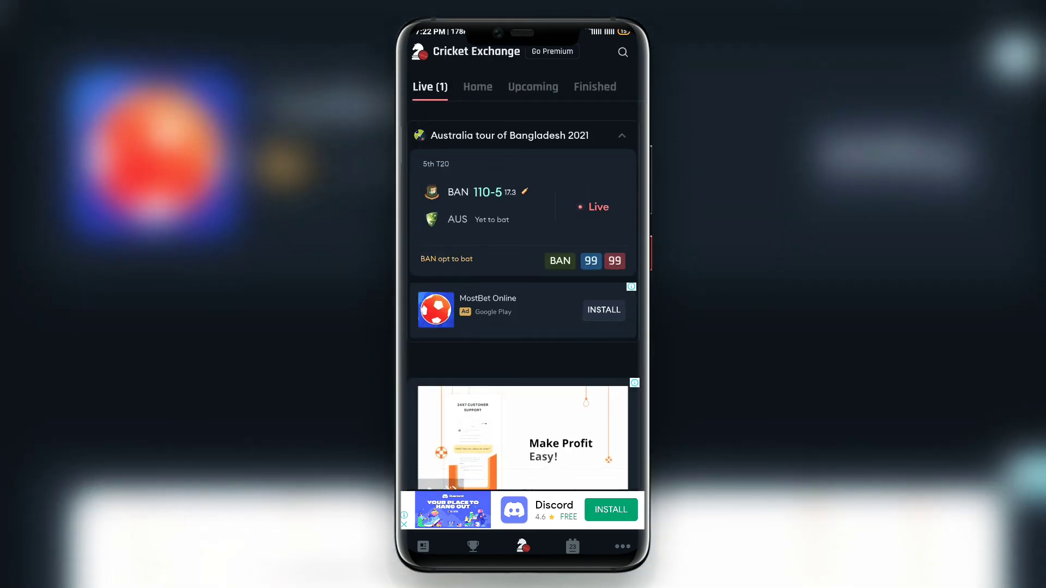
scroll(523, 327, down, 3)
scroll(523, 327, up, 3)
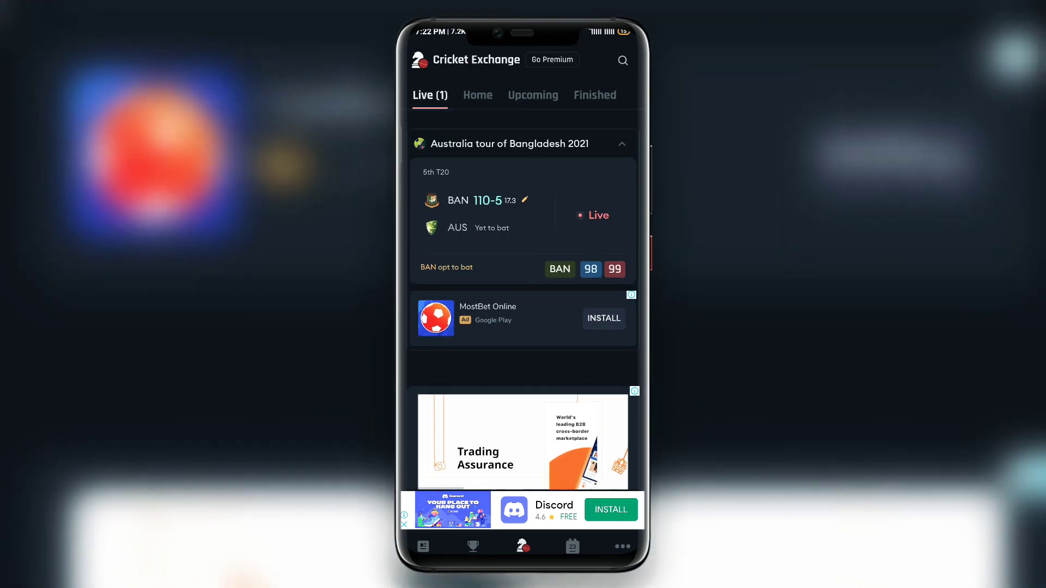
scroll(523, 327, down, 3)
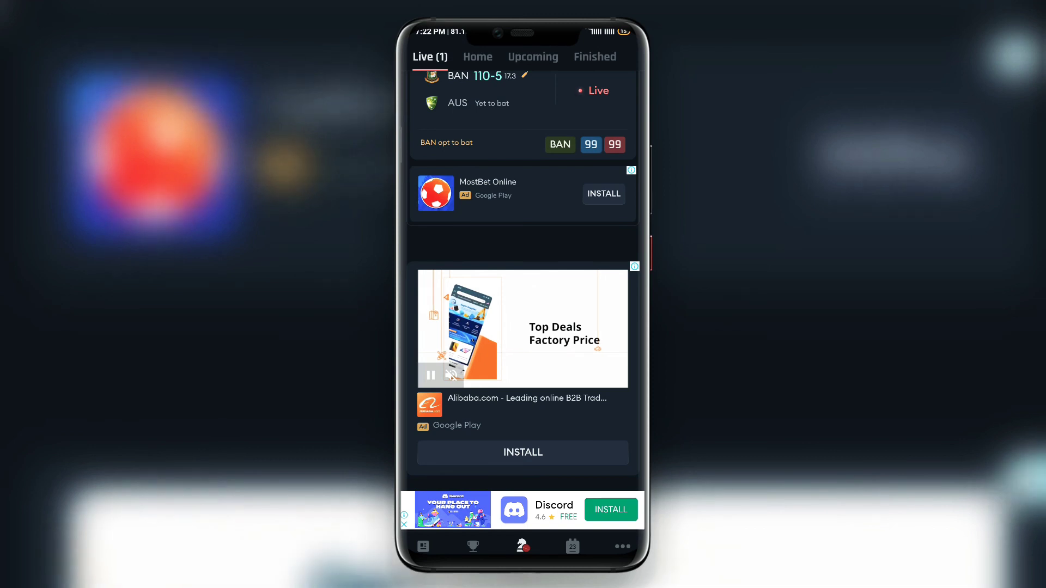
scroll(523, 327, up, 3)
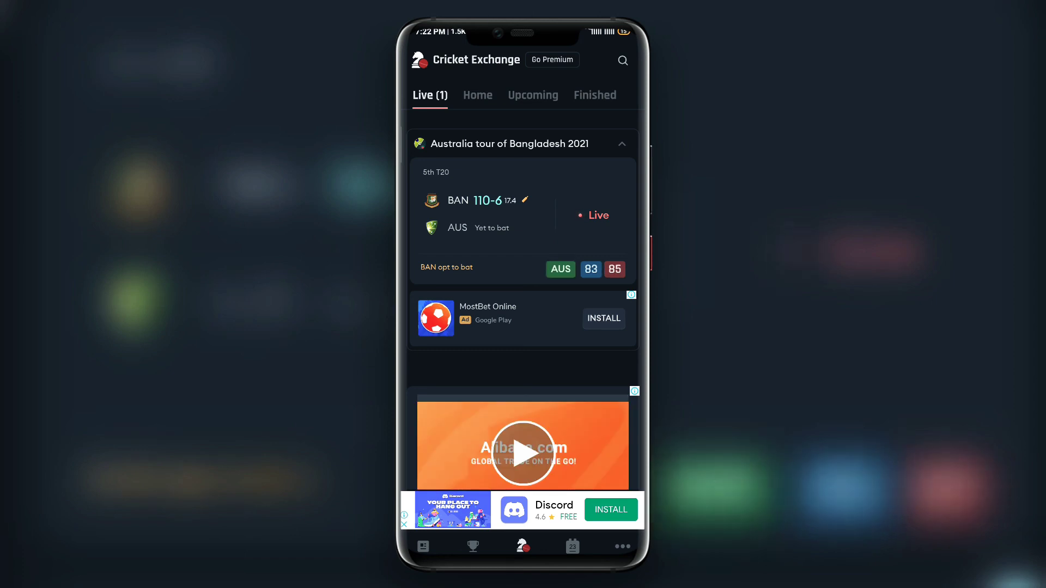
click(477, 94)
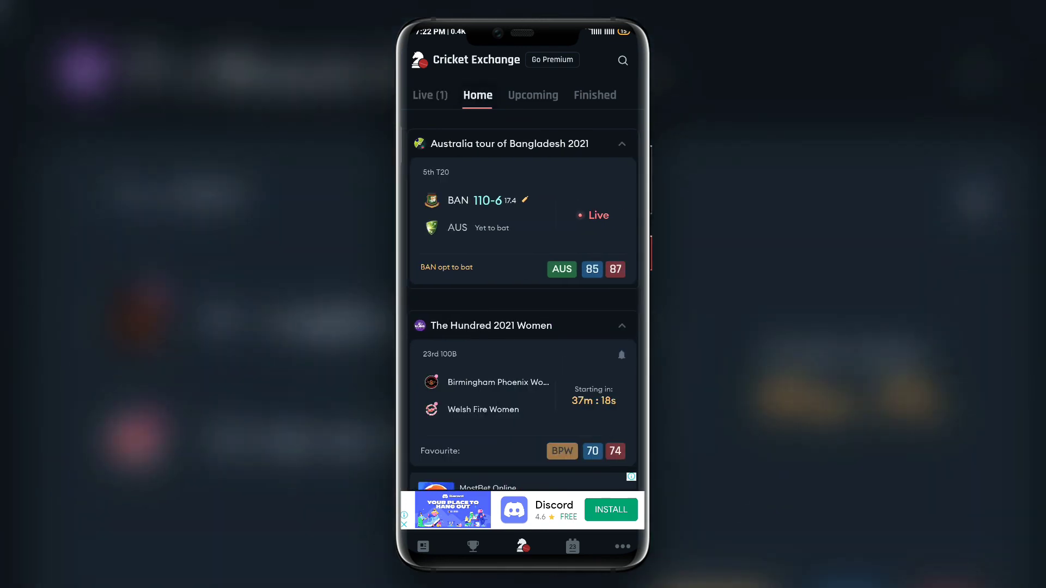
scroll(523, 326, down, 4)
scroll(522, 286, up, 4)
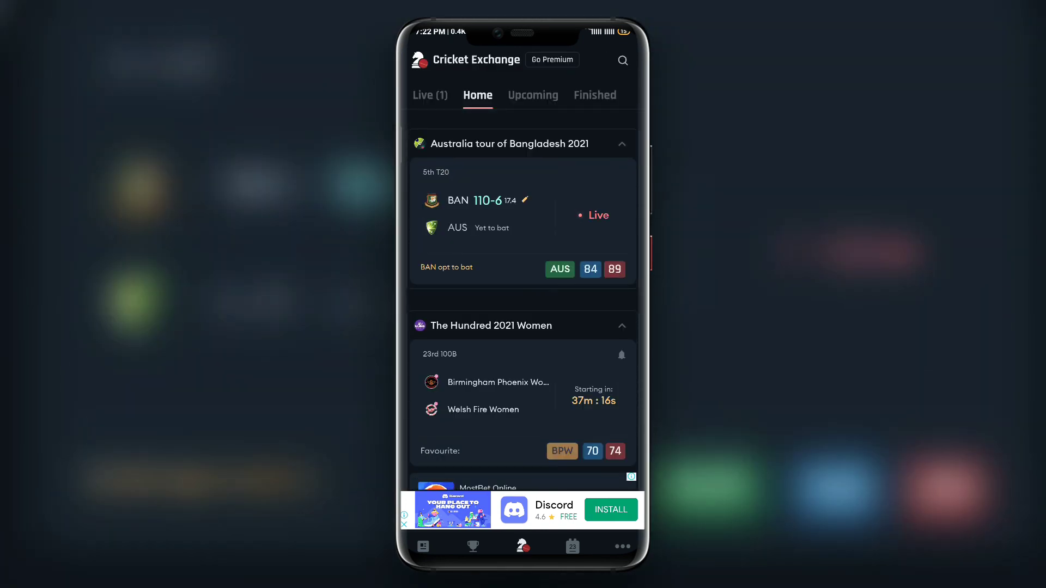